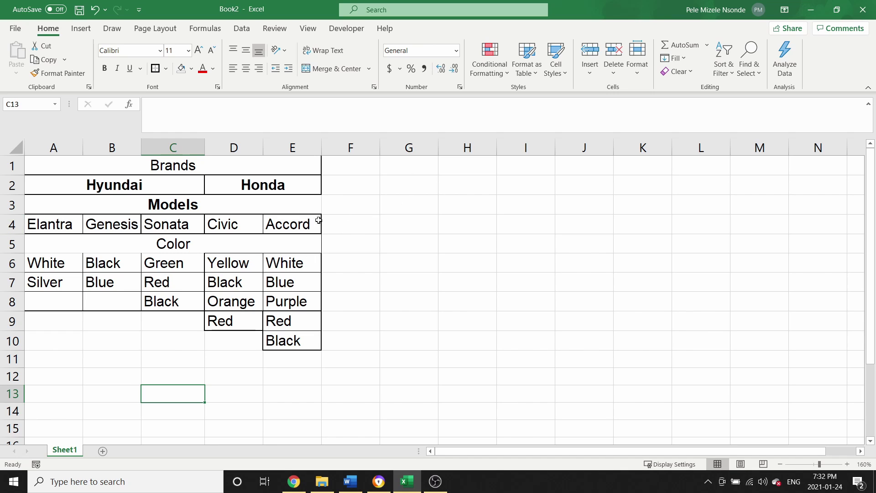
Enter the headings Brands, Models and Colors into cells G1, H1 and I1
{"action": "left_click", "coordinate": [410, 206]}
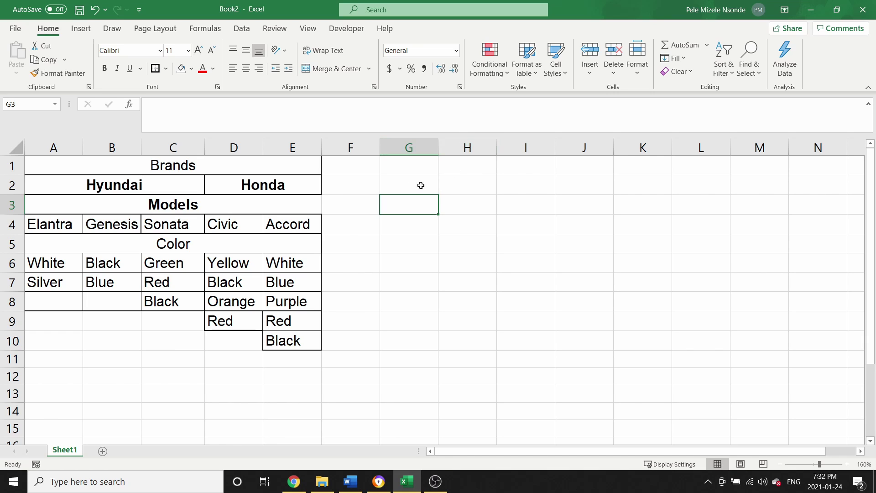
{"action": "left_click", "coordinate": [404, 180]}
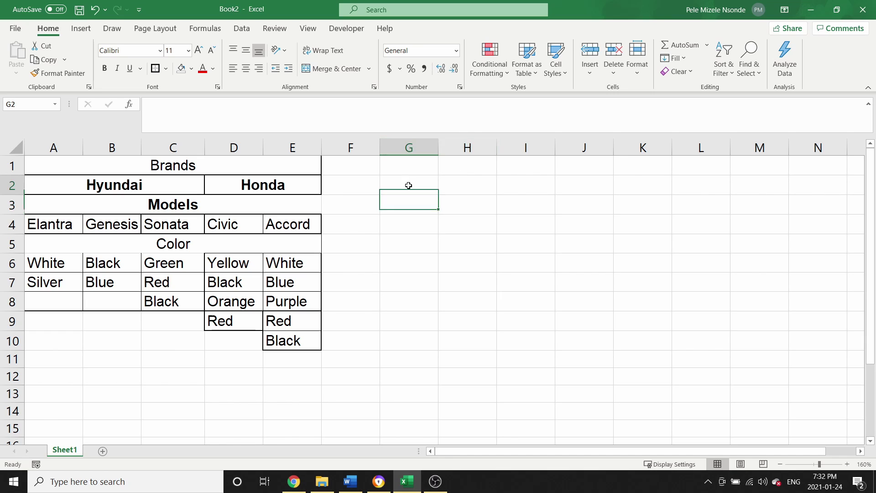
{"action": "left_click", "coordinate": [435, 169]}
{"action": "type", "text": "Brands"}
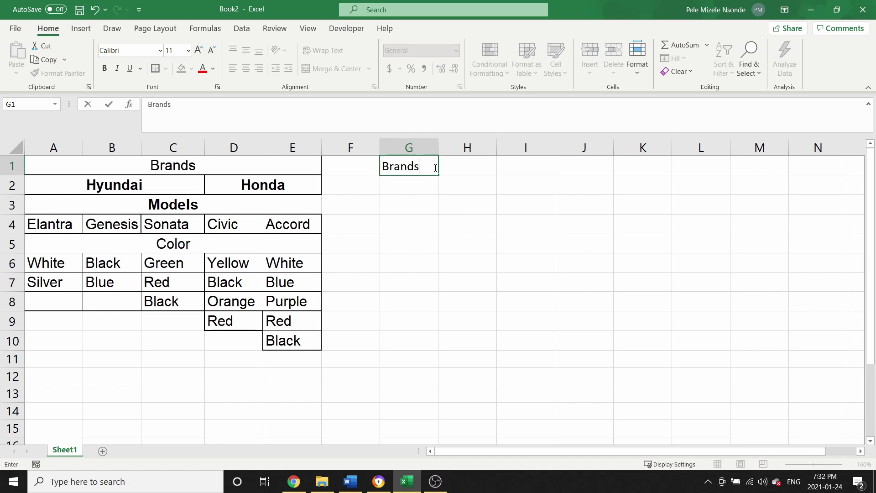
{"action": "key", "text": "Tab"}
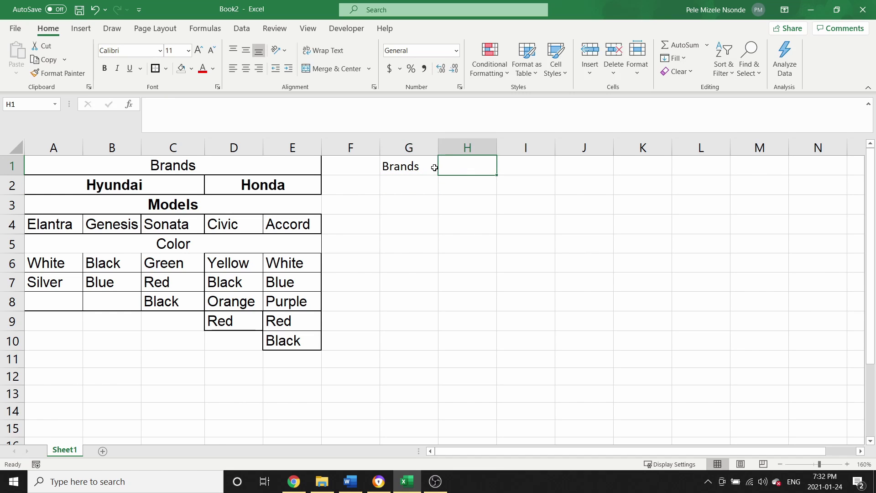
{"action": "type", "text": "Models"}
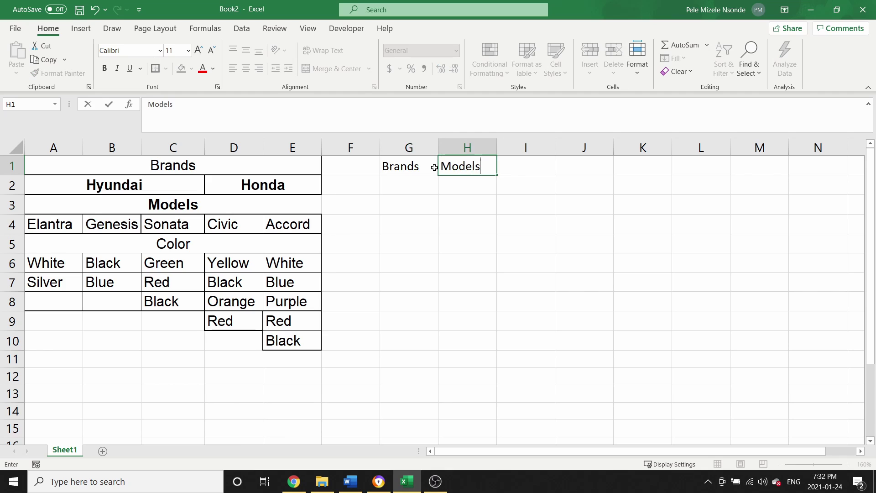
{"action": "key", "text": "Tab"}
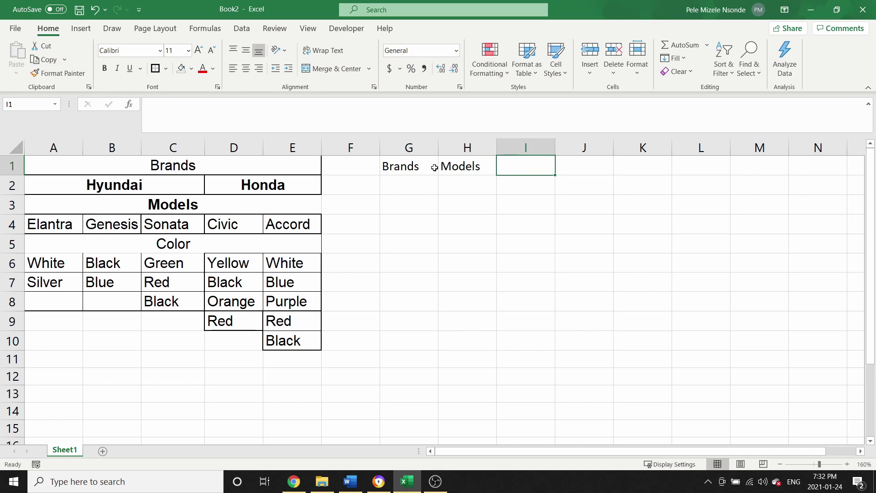
{"action": "type", "text": "Colors"}
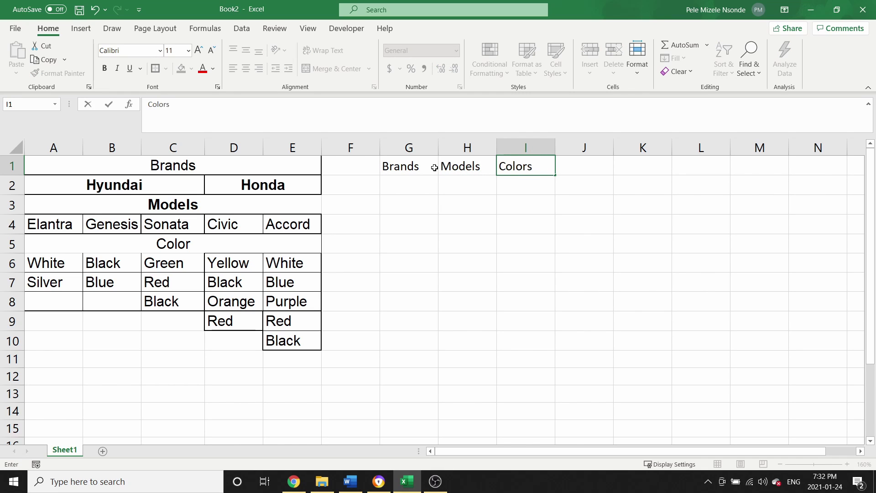
{"action": "key", "text": "Return"}
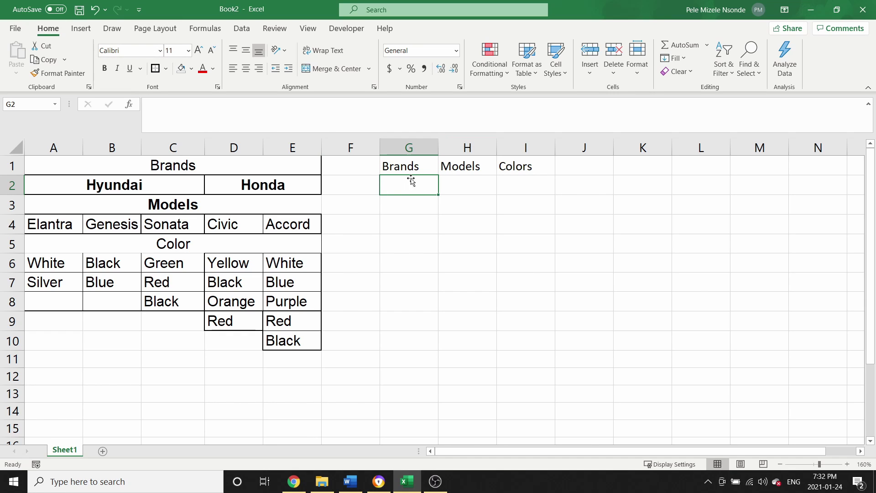
Give G2 a List validation sourced from the brand names in A2:E2, then test its drop-down
{"action": "left_click", "coordinate": [238, 30]}
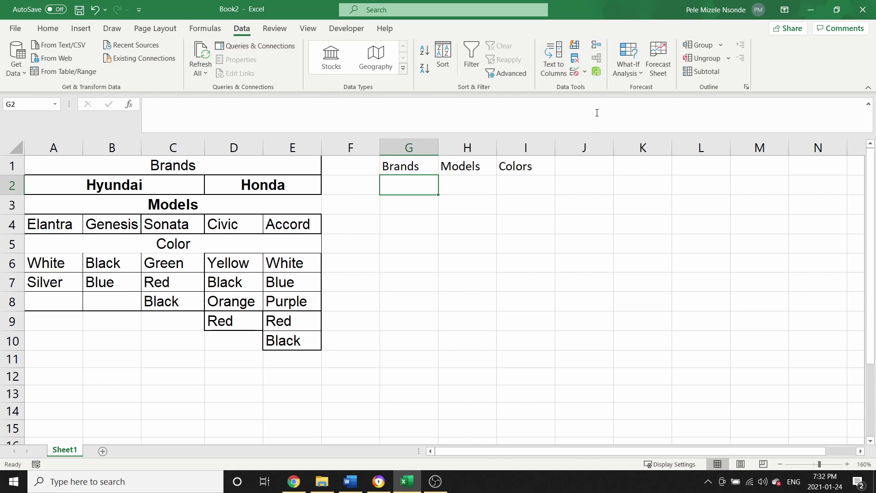
{"action": "left_click", "coordinate": [586, 72]}
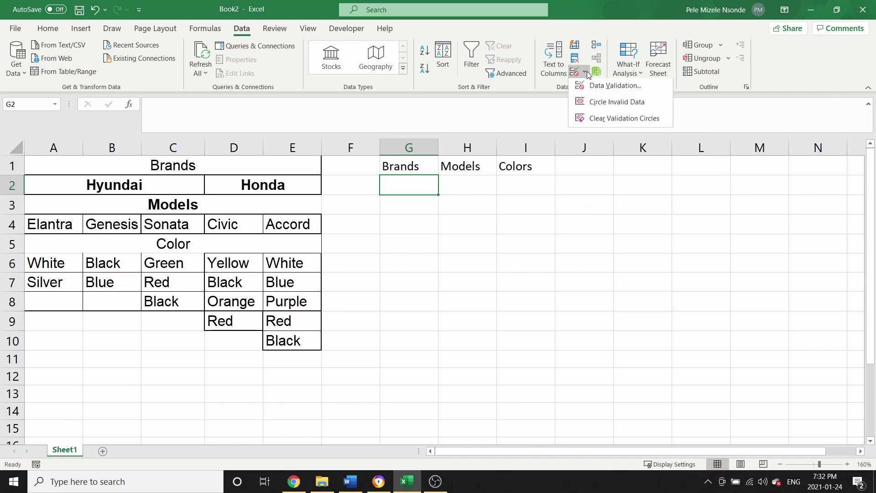
{"action": "left_click", "coordinate": [610, 88]}
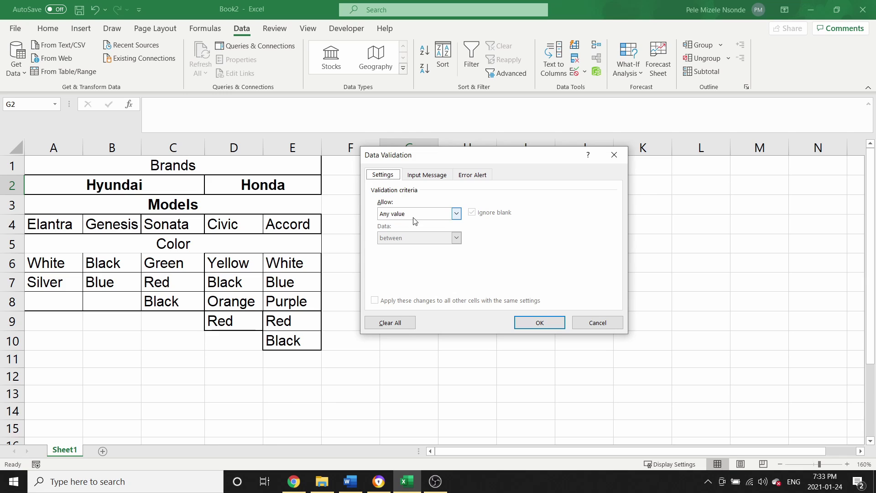
{"action": "left_click", "coordinate": [415, 221]}
{"action": "left_click", "coordinate": [404, 248]}
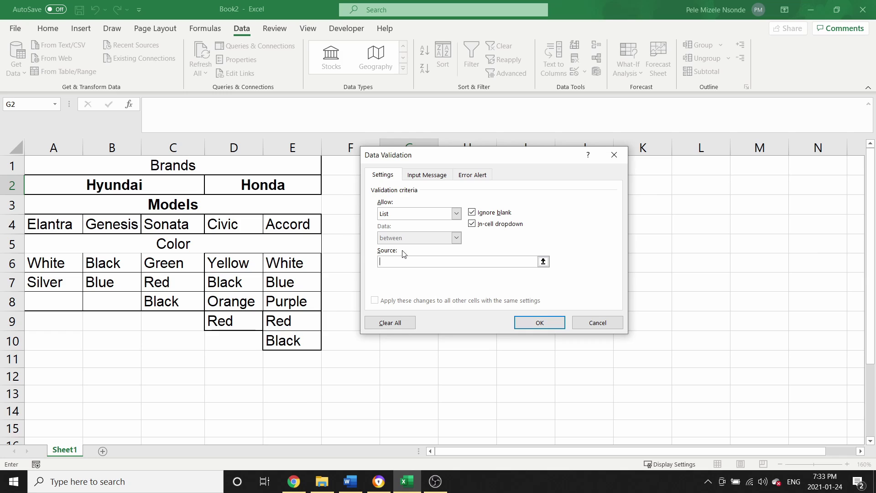
{"action": "left_click", "coordinate": [543, 262]}
{"action": "left_click_drag", "start_coordinate": [126, 185], "coordinate": [303, 193]}
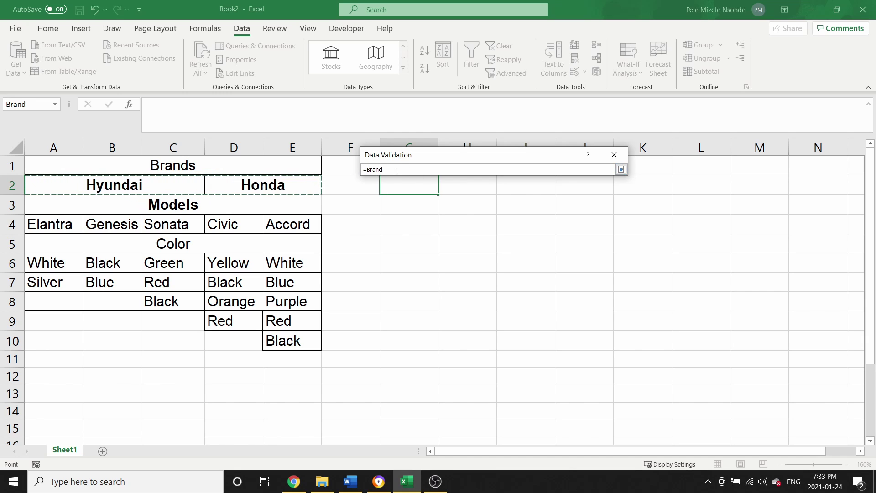
{"action": "left_click", "coordinate": [622, 170]}
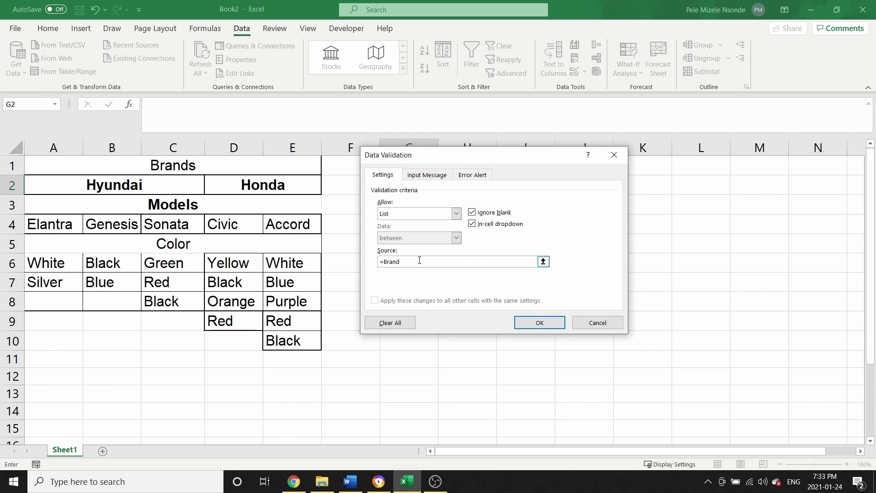
{"action": "left_click", "coordinate": [530, 322]}
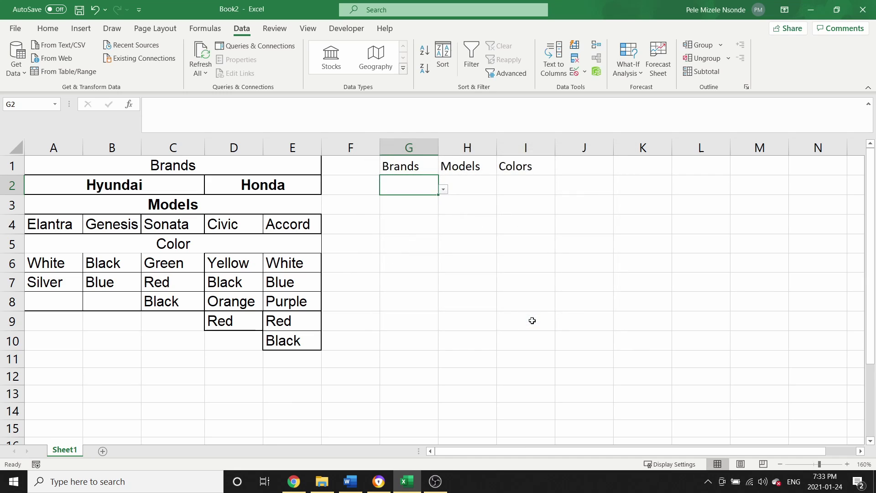
{"action": "left_click", "coordinate": [444, 190]}
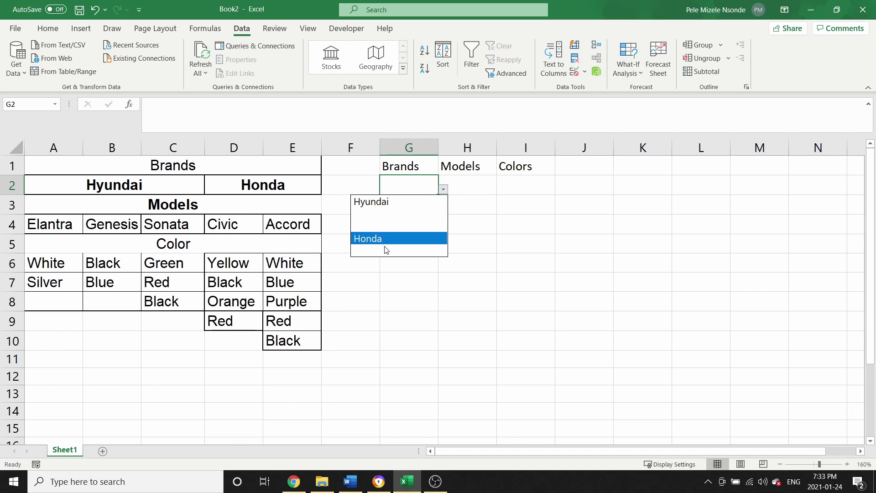
{"action": "left_click", "coordinate": [480, 227]}
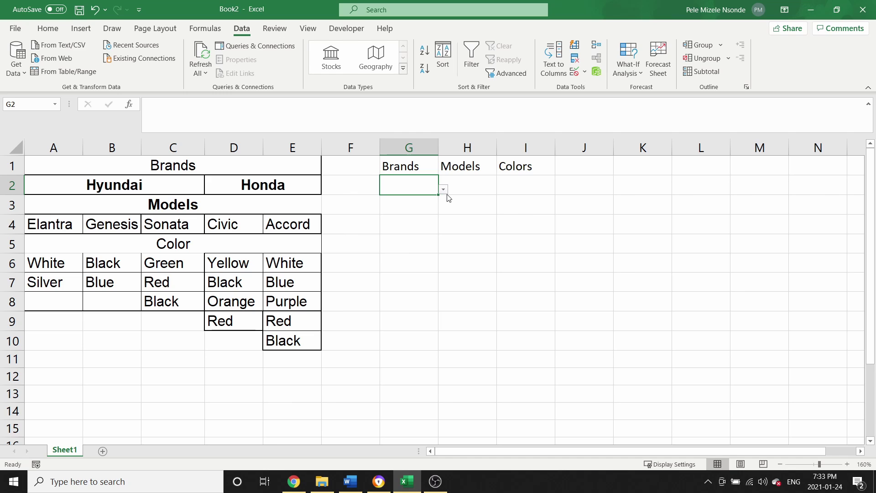
Replace G2's list source with Hyundai,Honda and check the drop-down shows only those two brands
{"action": "left_click", "coordinate": [585, 70]}
{"action": "left_click", "coordinate": [587, 89]}
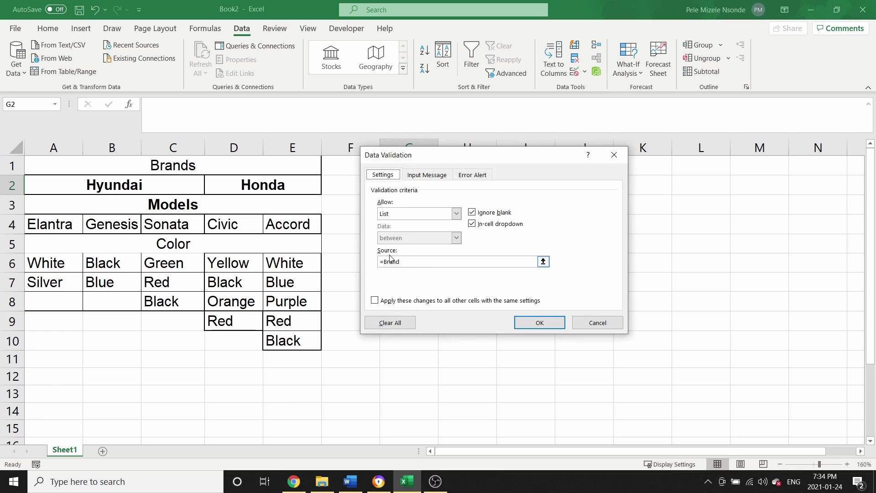
{"action": "left_click", "coordinate": [420, 261]}
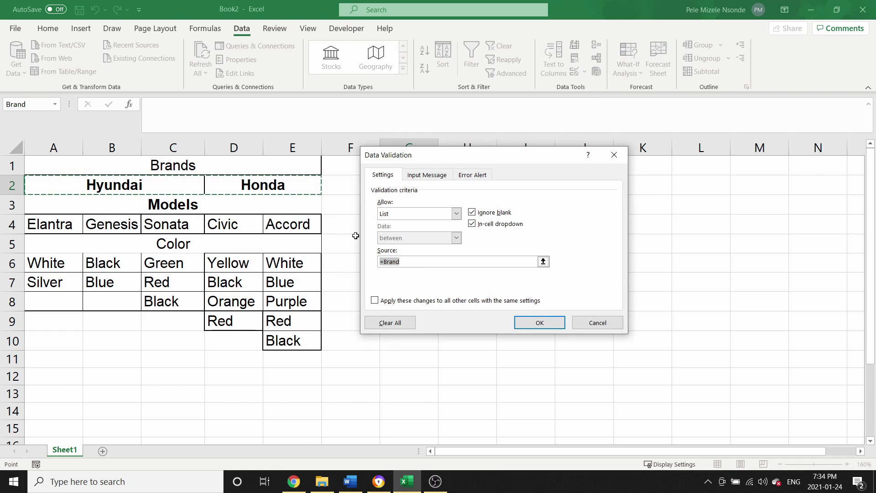
{"action": "type", "text": "HY"}
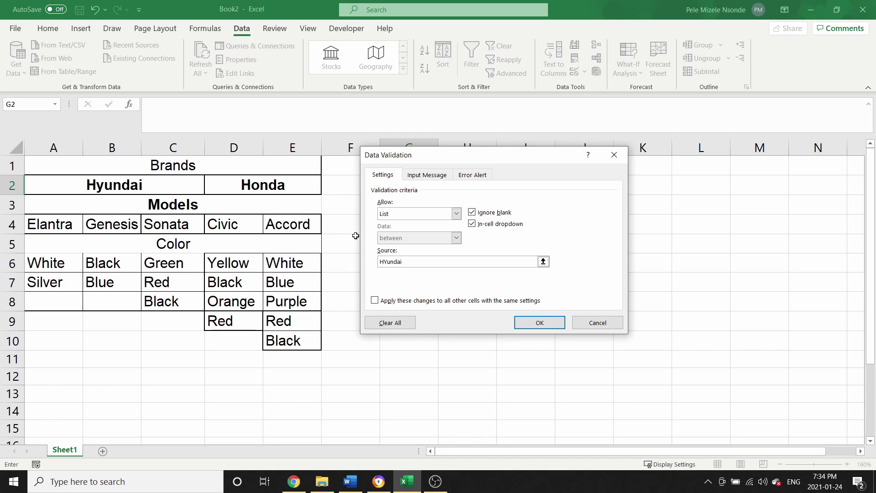
{"action": "type", "text": "undai"}
{"action": "key", "text": "BackSpace"}
{"action": "key", "text": "BackSpace"}
{"action": "key", "text": "BackSpace"}
{"action": "key", "text": "BackSpace"}
{"action": "key", "text": "BackSpace"}
{"action": "key", "text": "BackSpace"}
{"action": "type", "text": "yundai,"}
{"action": "left_click", "coordinate": [539, 322]}
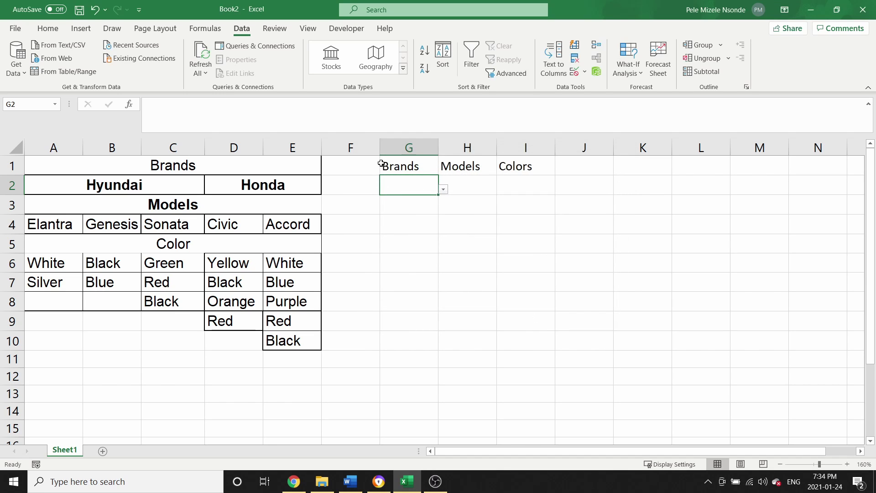
{"action": "left_click", "coordinate": [443, 190]}
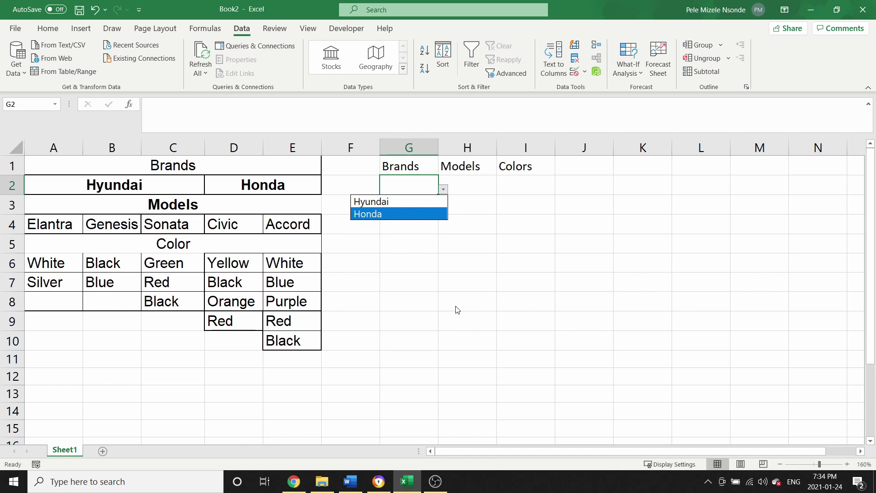
{"action": "key", "text": "Escape"}
Pick Hyundai from the brand drop-down list in cell G2
{"action": "left_click", "coordinate": [472, 204]}
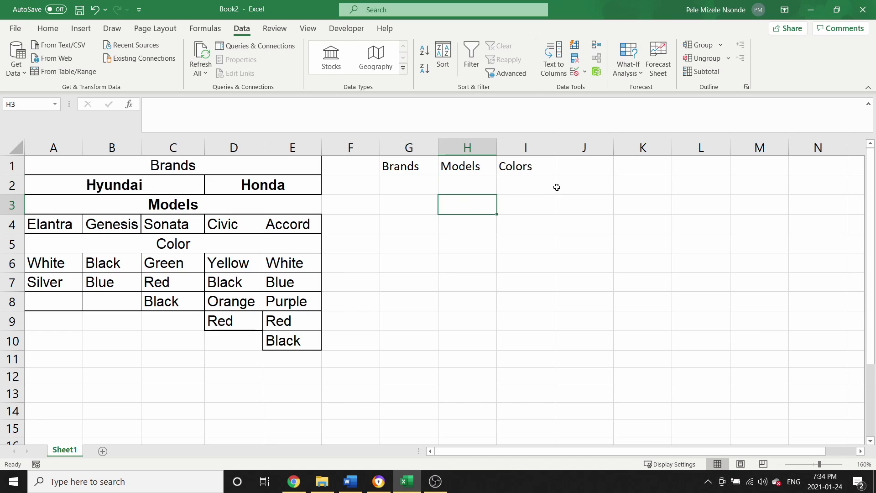
{"action": "left_click", "coordinate": [454, 185]}
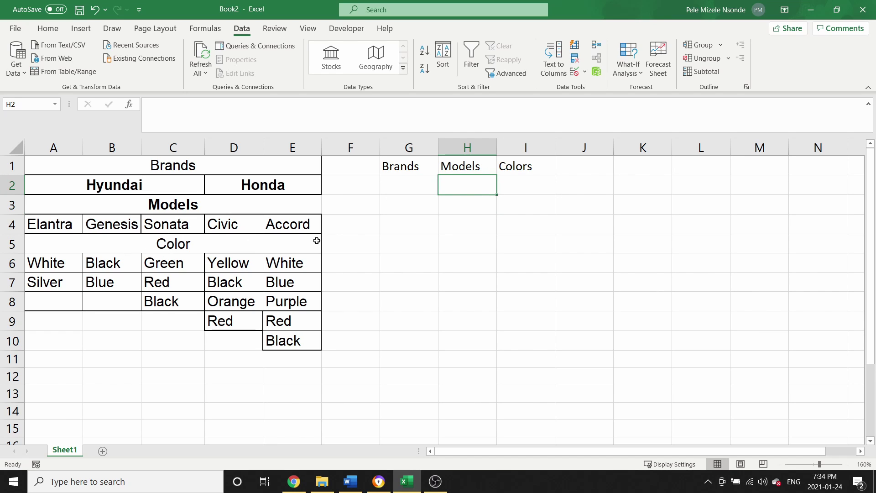
{"action": "left_click", "coordinate": [410, 182]}
{"action": "left_click", "coordinate": [467, 188]}
{"action": "left_click", "coordinate": [421, 206]}
{"action": "left_click", "coordinate": [431, 187]}
{"action": "left_click", "coordinate": [448, 190]}
{"action": "left_click", "coordinate": [437, 190]}
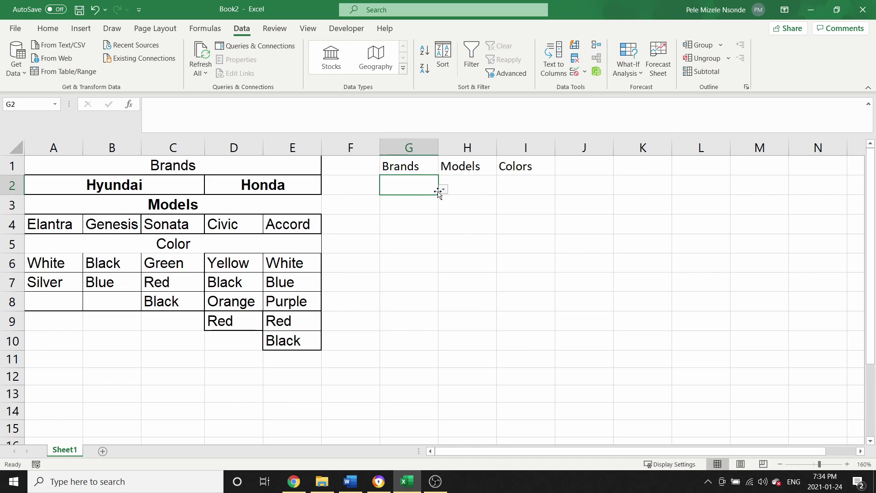
{"action": "left_click", "coordinate": [442, 190]}
{"action": "left_click", "coordinate": [402, 202]}
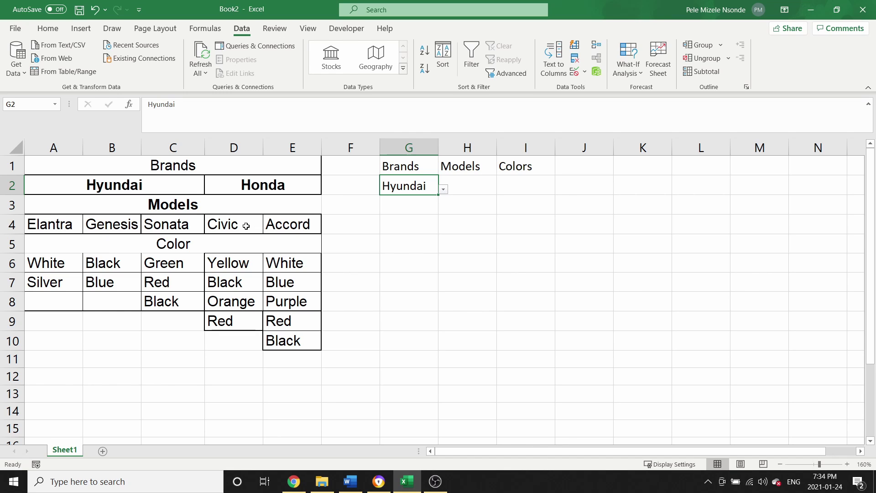
{"action": "left_click", "coordinate": [457, 192]}
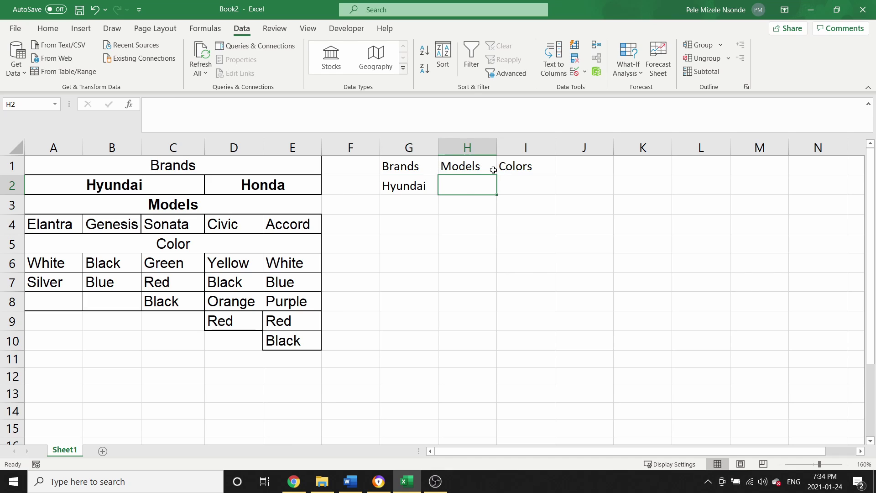
Give H2 a List validation with source =indirect($G$2) so its models follow G2's brand
{"action": "left_click", "coordinate": [586, 70]}
{"action": "left_click", "coordinate": [598, 86]}
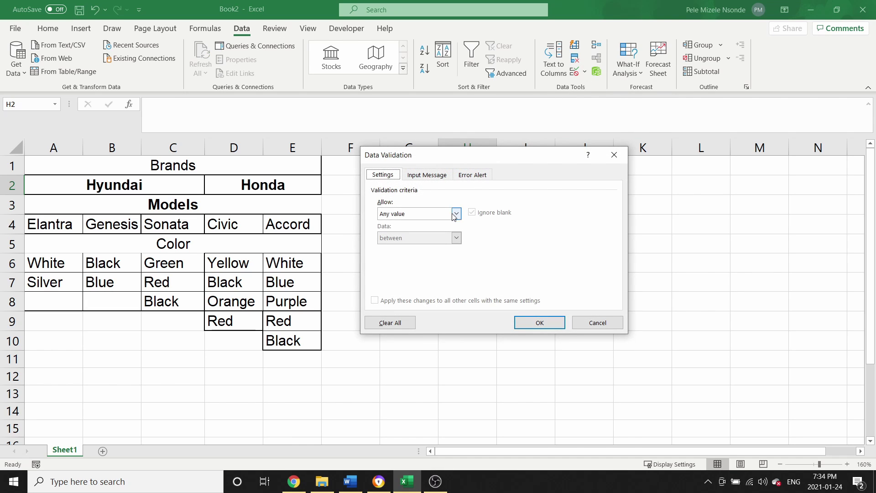
{"action": "left_click", "coordinate": [414, 216]}
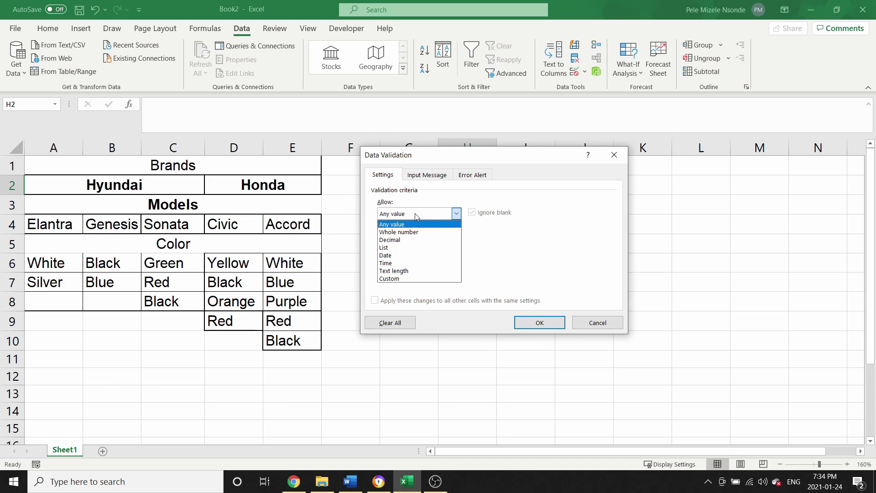
{"action": "left_click", "coordinate": [406, 249]}
{"action": "left_click", "coordinate": [399, 266]}
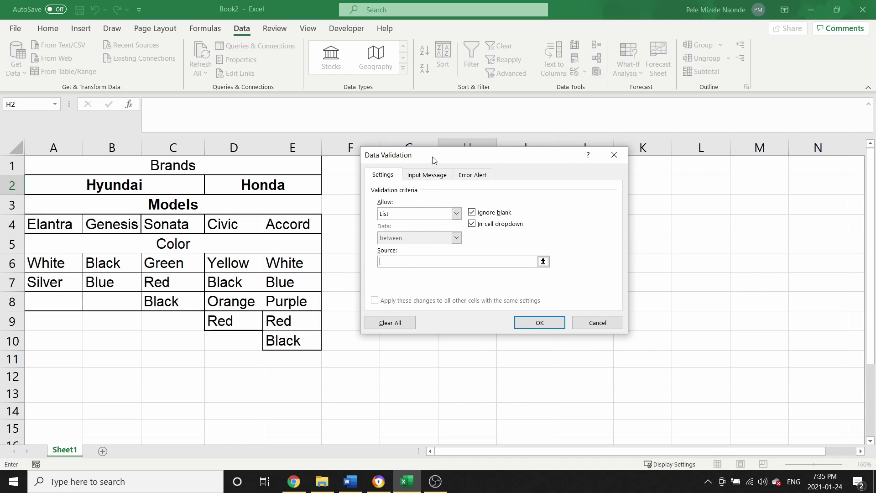
{"action": "left_click_drag", "start_coordinate": [432, 161], "coordinate": [528, 197]}
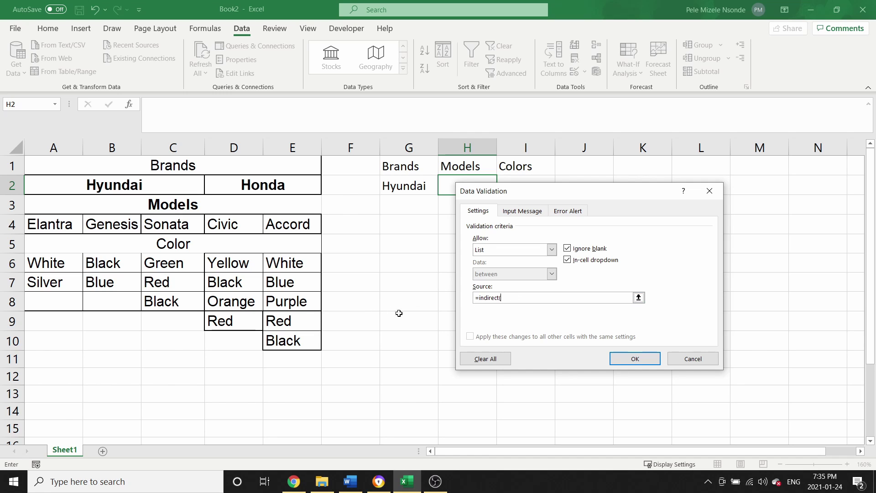
{"action": "left_click_drag", "start_coordinate": [547, 199], "coordinate": [615, 199]}
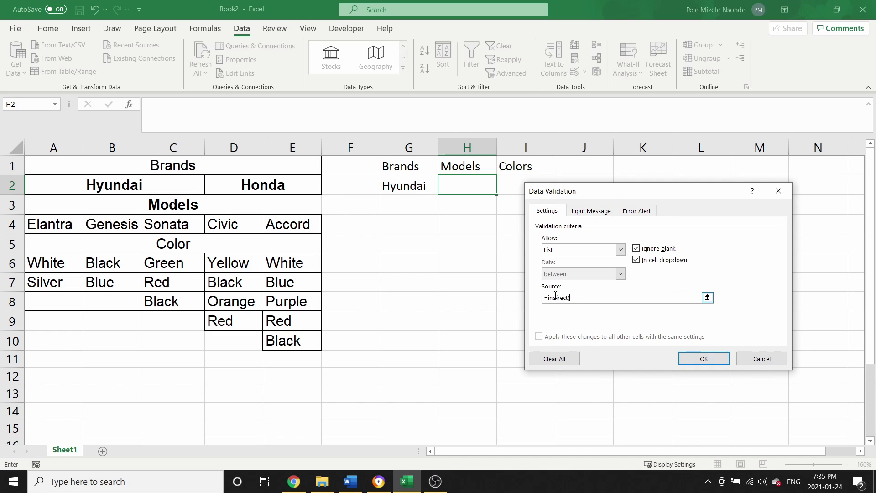
{"action": "left_click", "coordinate": [404, 185]}
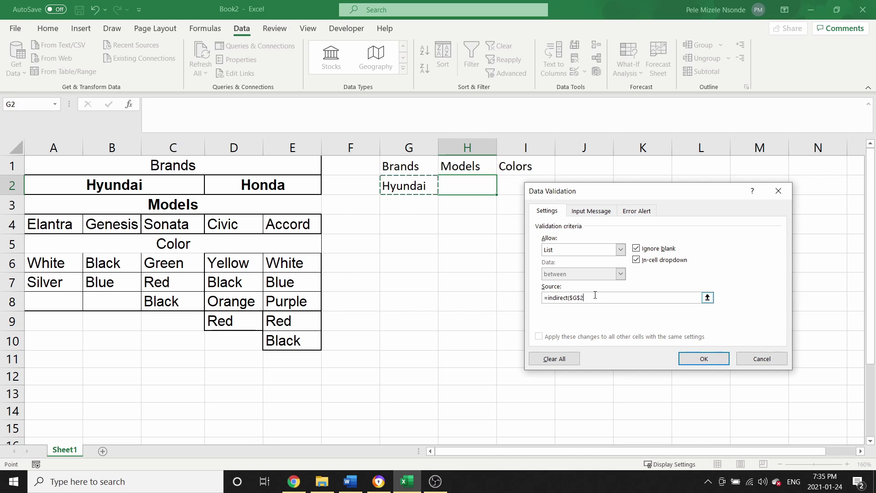
{"action": "type", "text": ")"}
{"action": "left_click", "coordinate": [700, 360]}
Pick Hyundai in G2 and open H2's drop-down to view the Hyundai models
{"action": "left_click", "coordinate": [429, 180]}
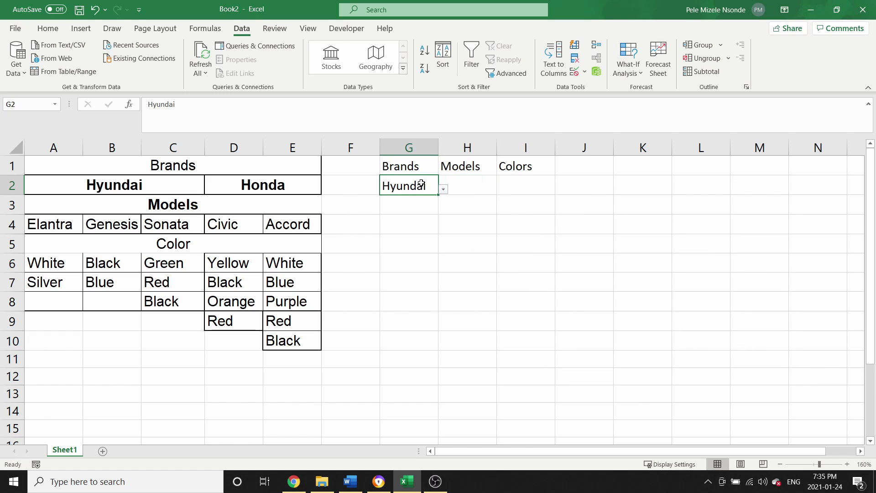
{"action": "left_click", "coordinate": [443, 189]}
{"action": "left_click", "coordinate": [403, 201]}
{"action": "left_click", "coordinate": [473, 182]}
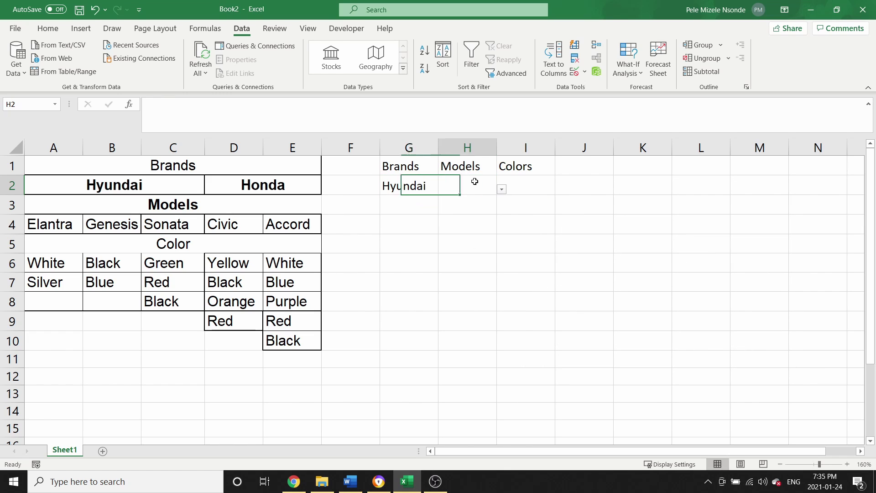
{"action": "left_click", "coordinate": [502, 189]}
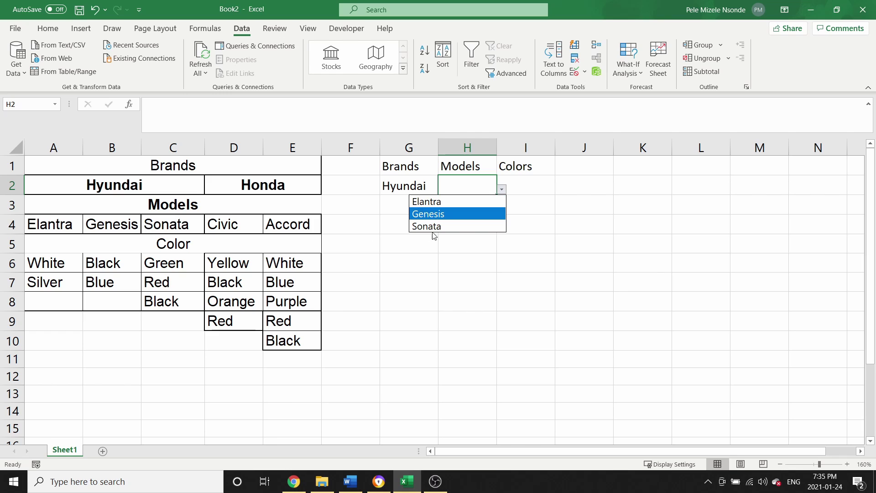
Switch G2 to Honda and confirm H2 now offers only Civic and Accord
{"action": "left_click", "coordinate": [402, 185]}
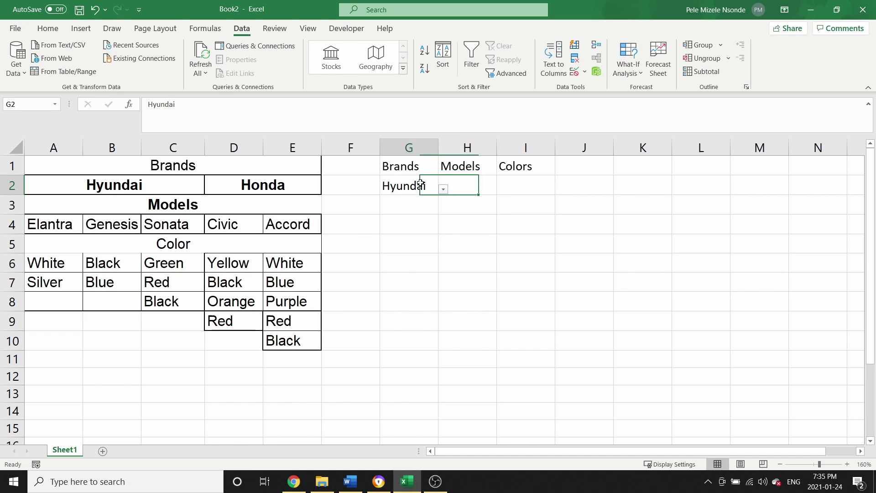
{"action": "left_click", "coordinate": [443, 189]}
{"action": "left_click", "coordinate": [391, 216]}
{"action": "left_click", "coordinate": [468, 194]}
{"action": "left_click", "coordinate": [501, 189]}
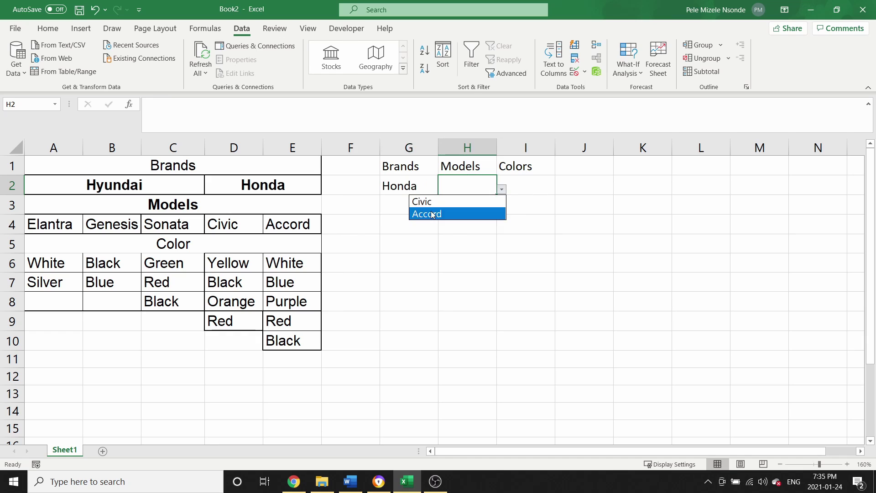
{"action": "key", "text": "Escape"}
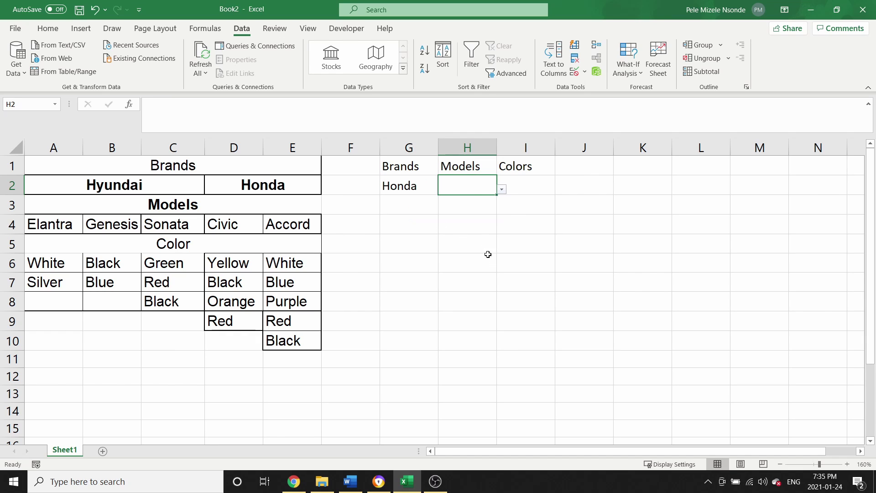
{"action": "left_click", "coordinate": [522, 184]}
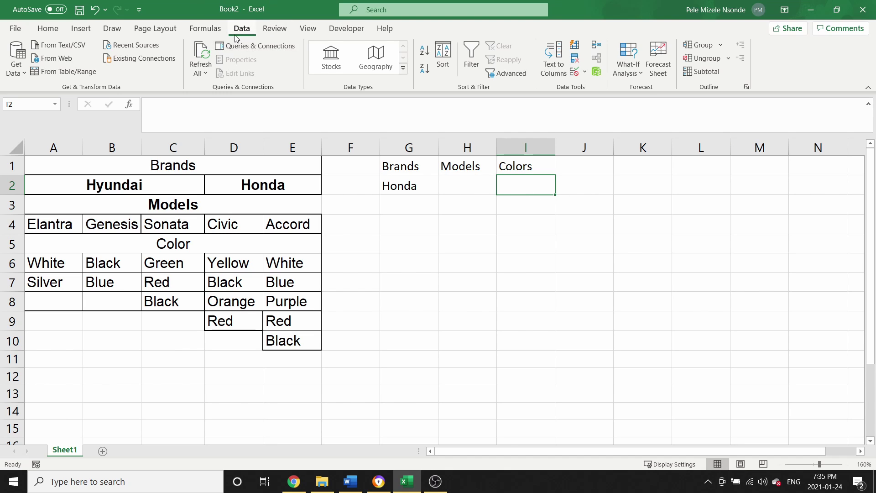
Give I2 a List validation with source =indirect($H$2), which triggers a source-error warning
{"action": "left_click", "coordinate": [585, 72]}
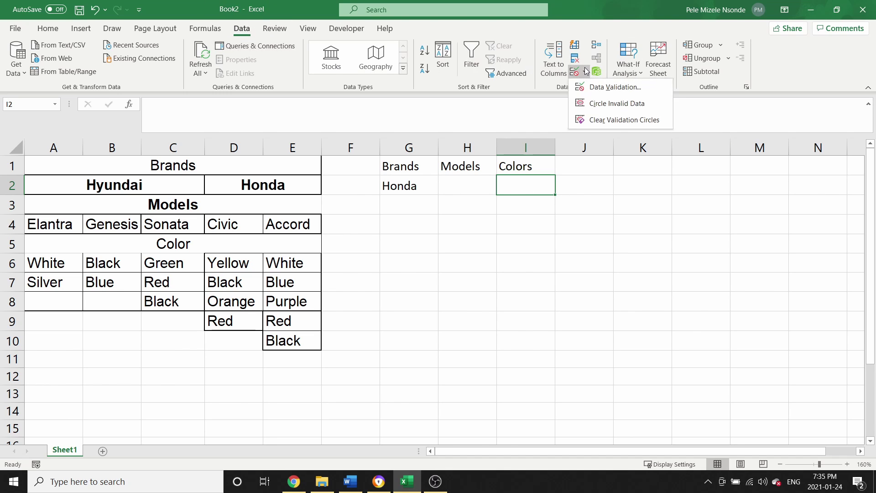
{"action": "left_click", "coordinate": [591, 85]}
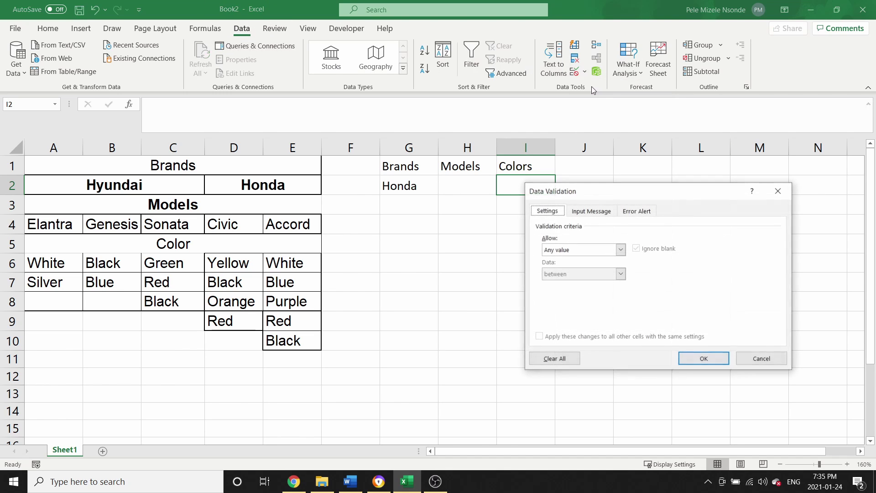
{"action": "left_click", "coordinate": [584, 251]}
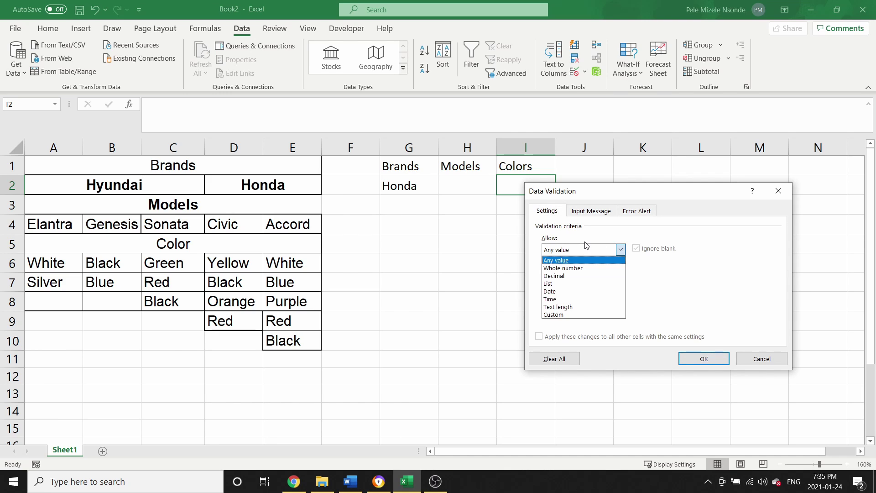
{"action": "left_click", "coordinate": [566, 284]}
{"action": "left_click", "coordinate": [564, 296]}
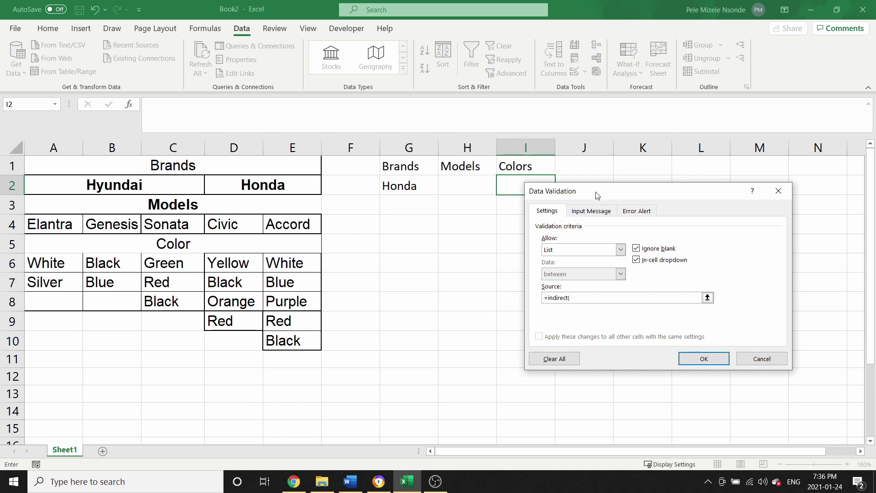
{"action": "left_click_drag", "start_coordinate": [598, 196], "coordinate": [647, 198]}
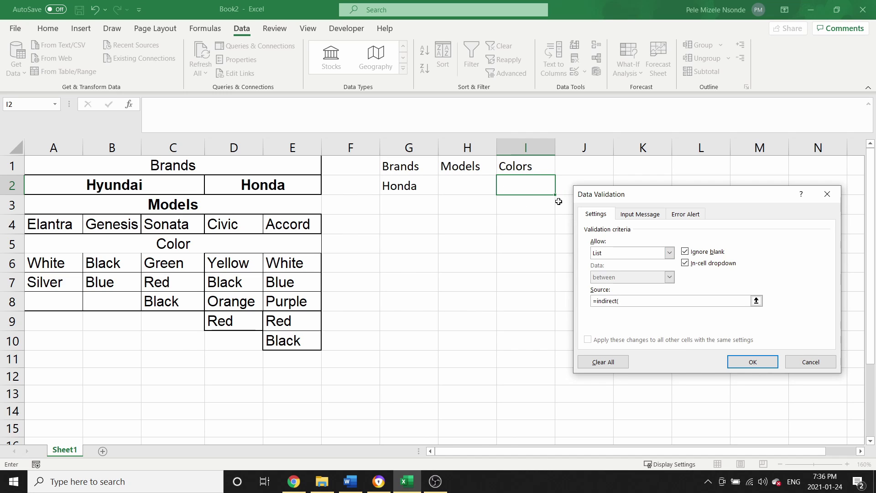
{"action": "left_click", "coordinate": [472, 182]}
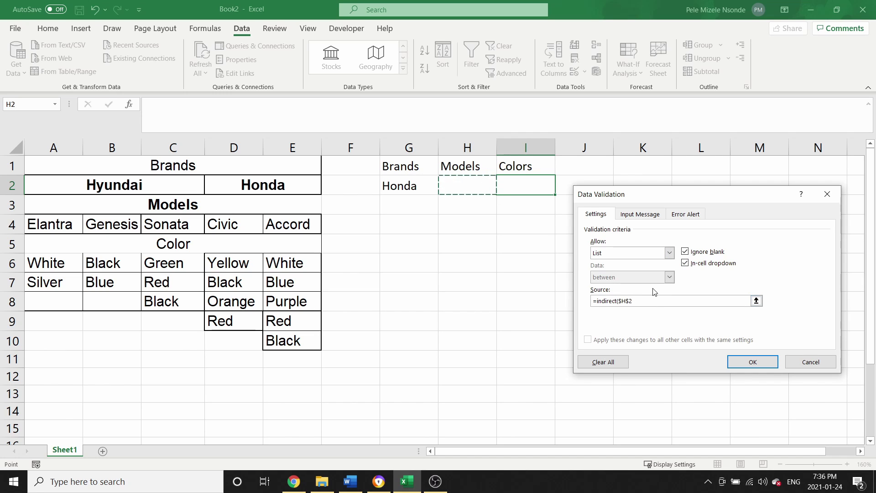
{"action": "type", "text": ")"}
{"action": "left_click", "coordinate": [738, 360]}
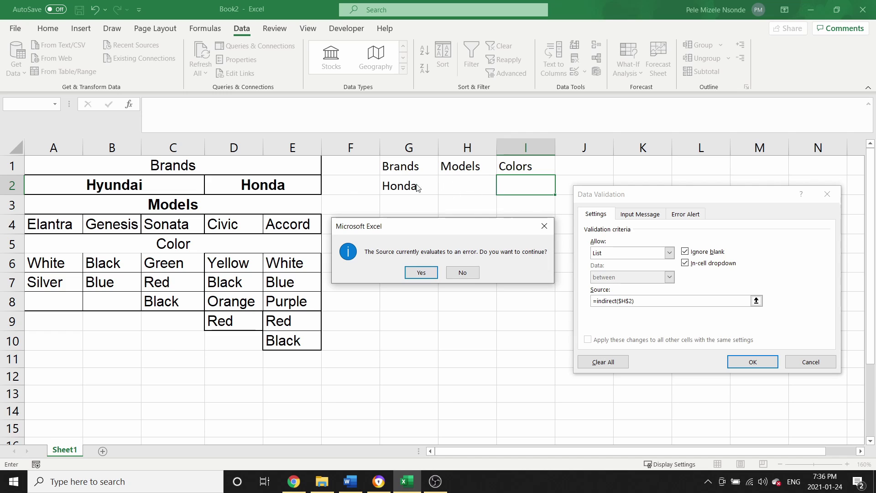
Answer Yes to the source-error warning to keep I2's colour validation
{"action": "left_click", "coordinate": [421, 273]}
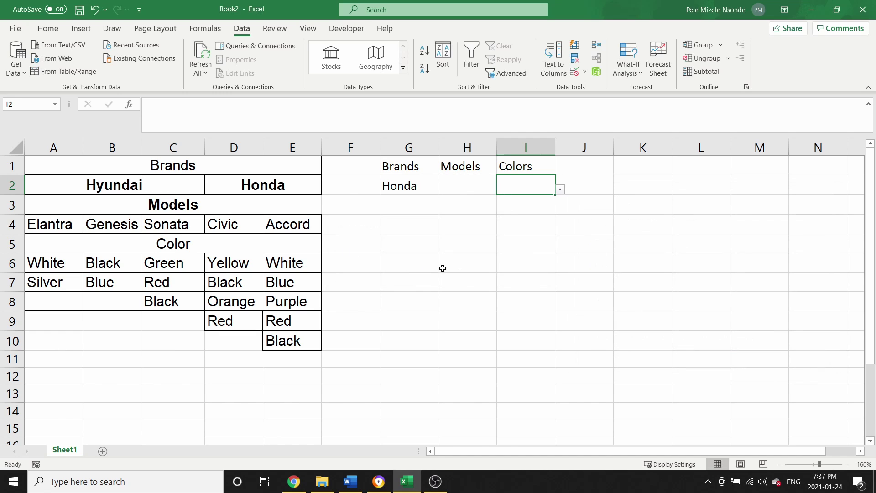
Pick Civic in H2 and compare I2's colour choices with Civic's Yellow, Black, Orange and Red in the table
{"action": "left_click", "coordinate": [466, 184]}
{"action": "left_click", "coordinate": [502, 189]}
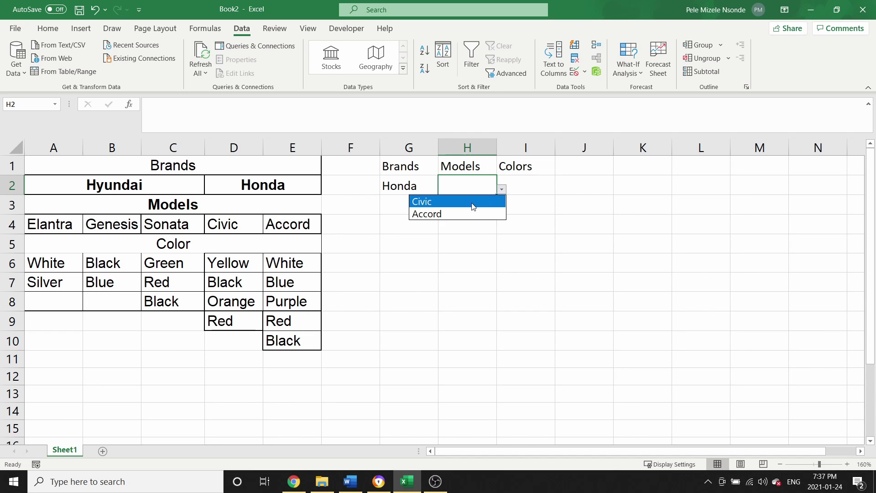
{"action": "left_click", "coordinate": [447, 202]}
{"action": "left_click", "coordinate": [521, 187]}
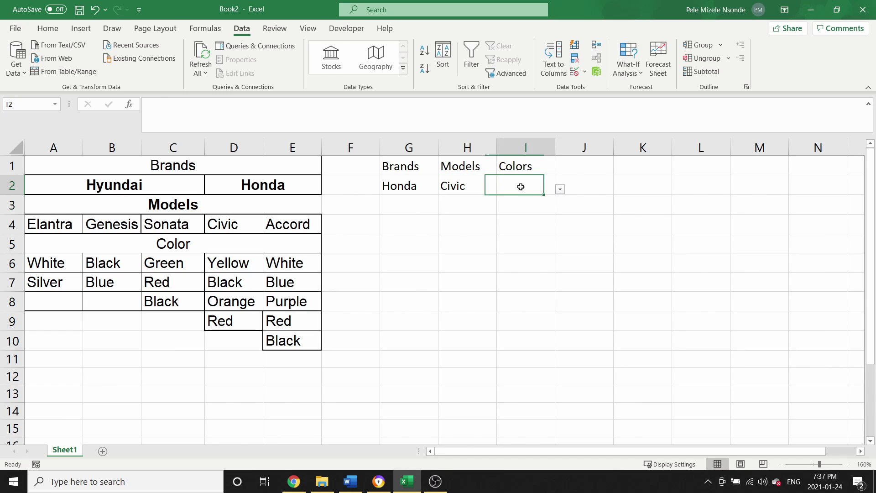
{"action": "left_click", "coordinate": [560, 189]}
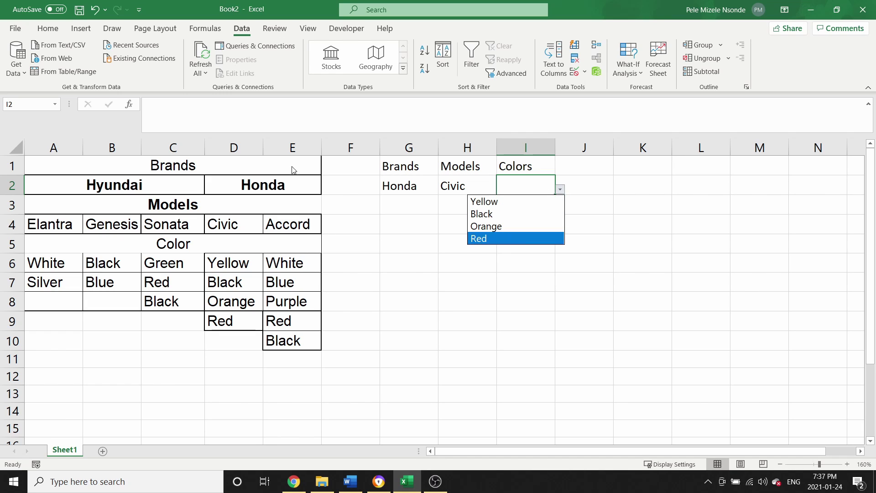
{"action": "key", "text": "Escape"}
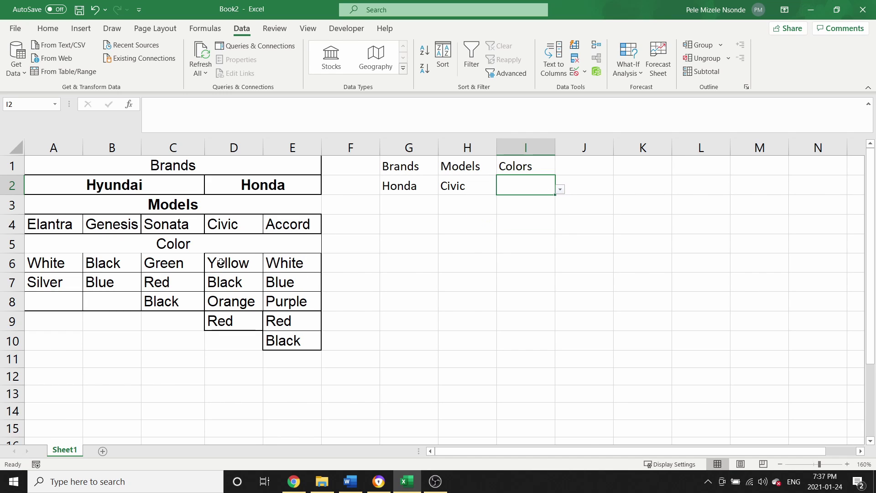
{"action": "left_click", "coordinate": [238, 266]}
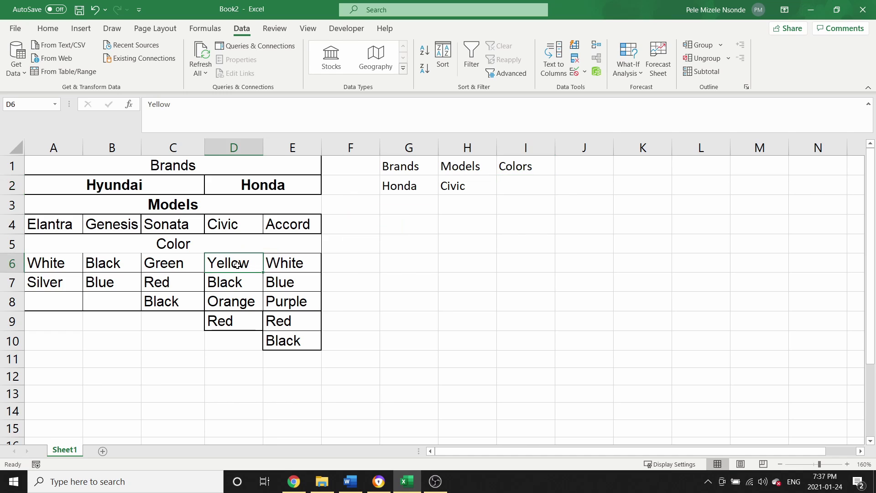
{"action": "left_click", "coordinate": [237, 281]}
{"action": "left_click", "coordinate": [238, 305]}
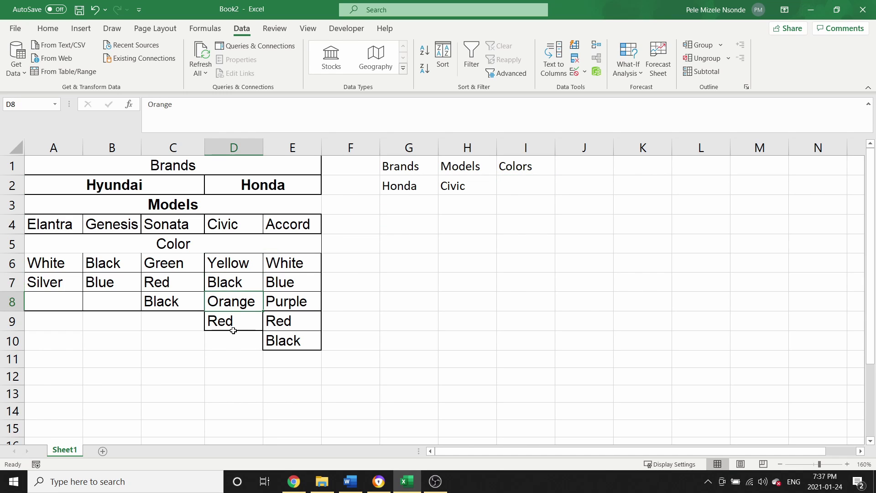
{"action": "left_click", "coordinate": [228, 321]}
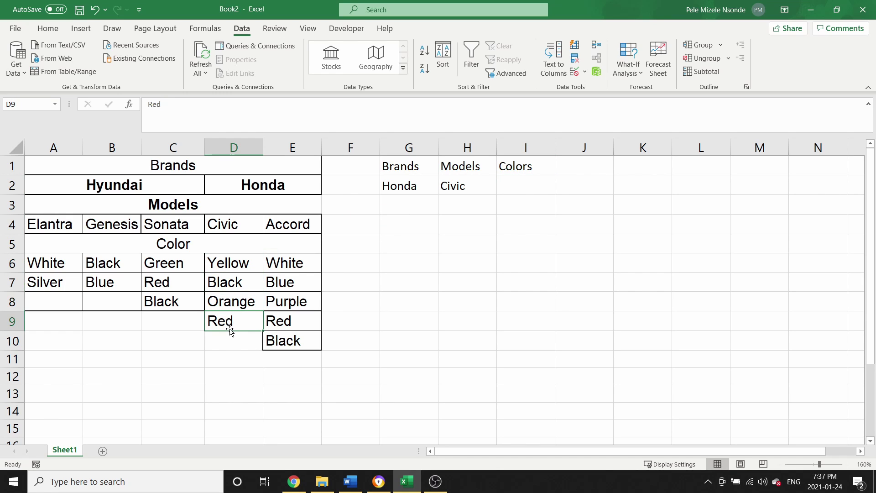
Set G2 to Hyundai and H2 to Genesis, then open I2 to see Green, Red and Black
{"action": "left_click", "coordinate": [457, 187]}
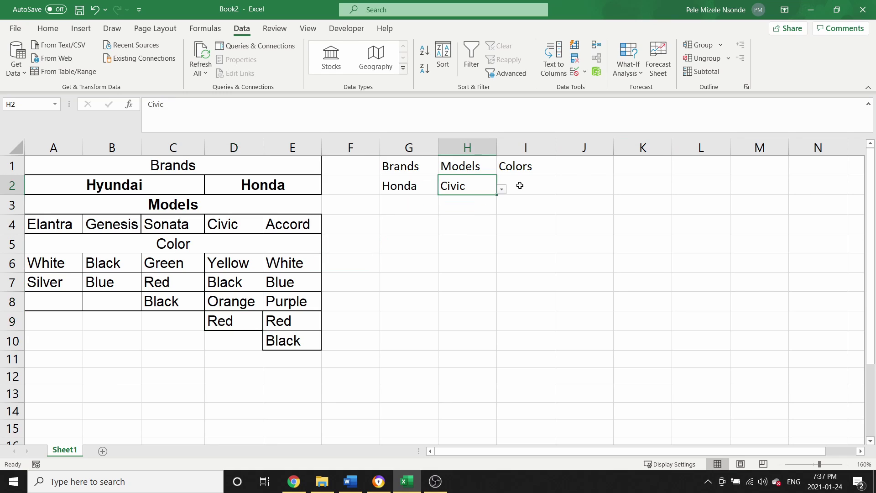
{"action": "left_click", "coordinate": [520, 187]}
{"action": "left_click", "coordinate": [411, 187]}
{"action": "left_click", "coordinate": [443, 188]}
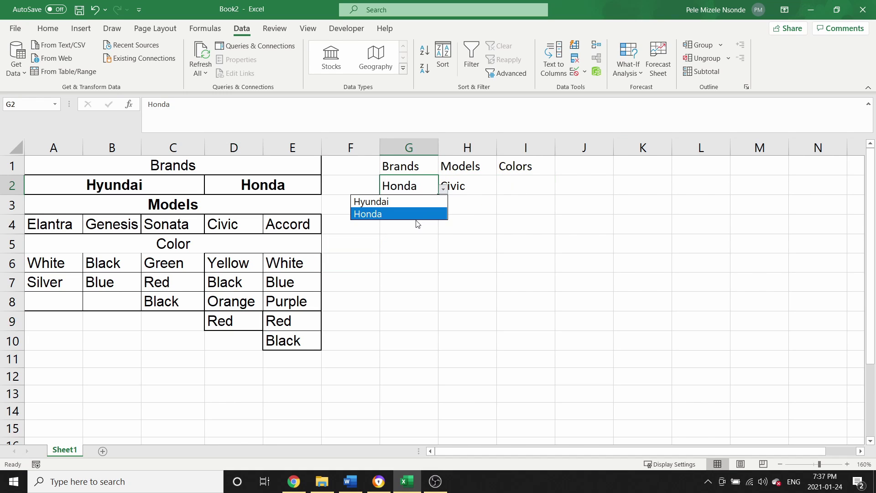
{"action": "left_click", "coordinate": [408, 201]}
{"action": "left_click", "coordinate": [461, 185]}
{"action": "left_click", "coordinate": [503, 189]}
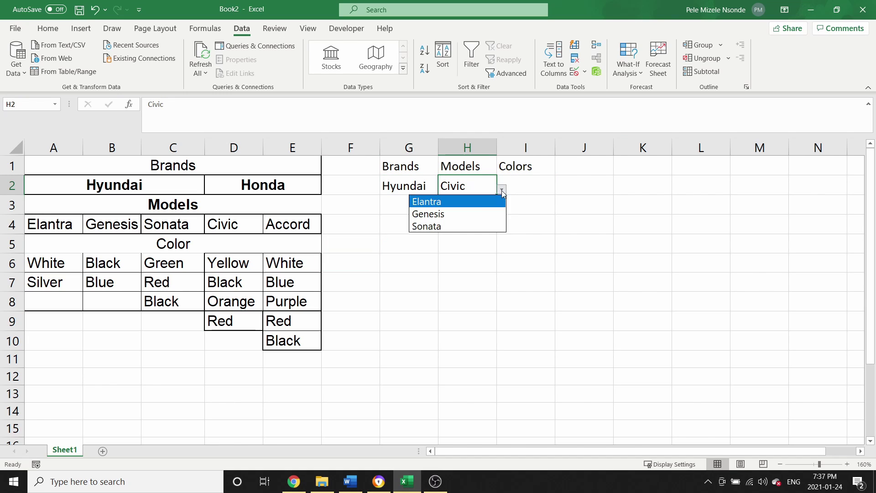
{"action": "left_click", "coordinate": [475, 209]}
{"action": "left_click", "coordinate": [523, 190]}
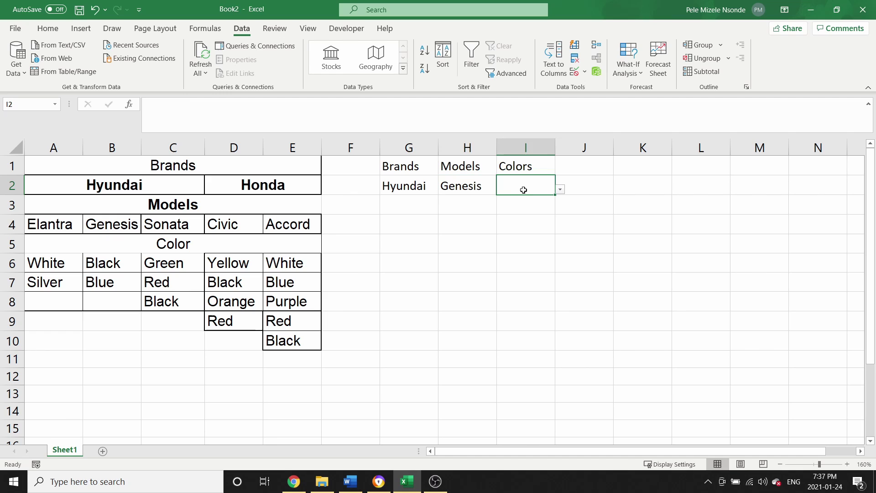
{"action": "left_click", "coordinate": [561, 189]}
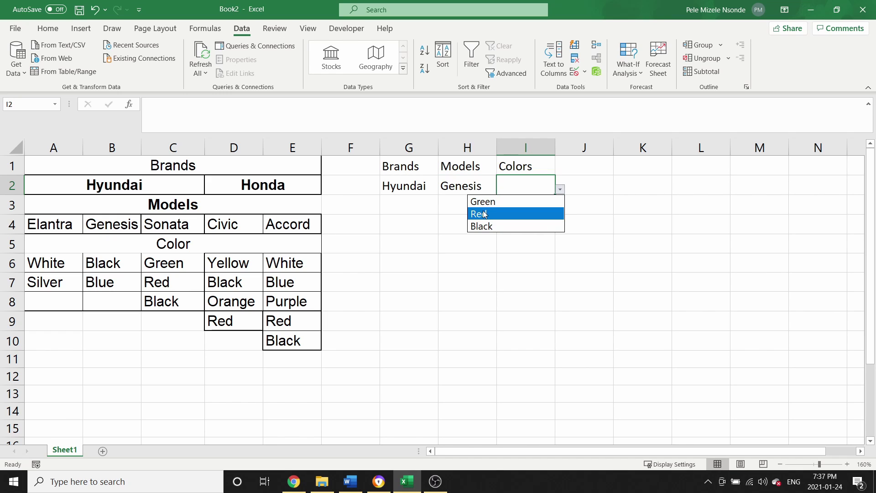